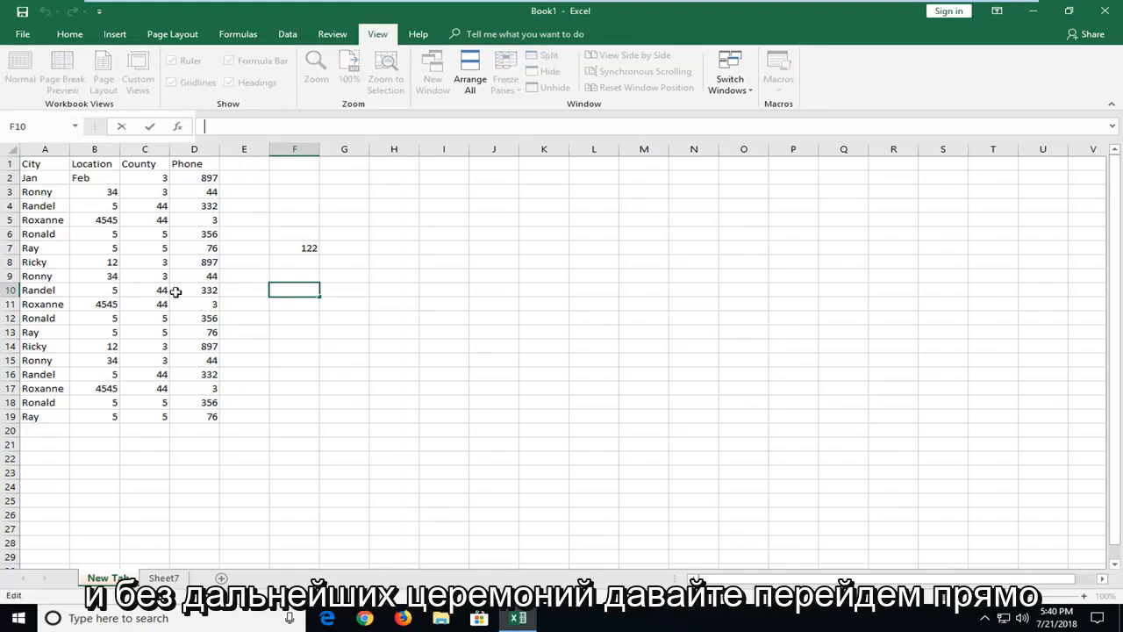
Step: Select cell D13 in Book1, then bring up the Excel taskbar icon's jump list
{"action": "left_click", "coordinate": [208, 334]}
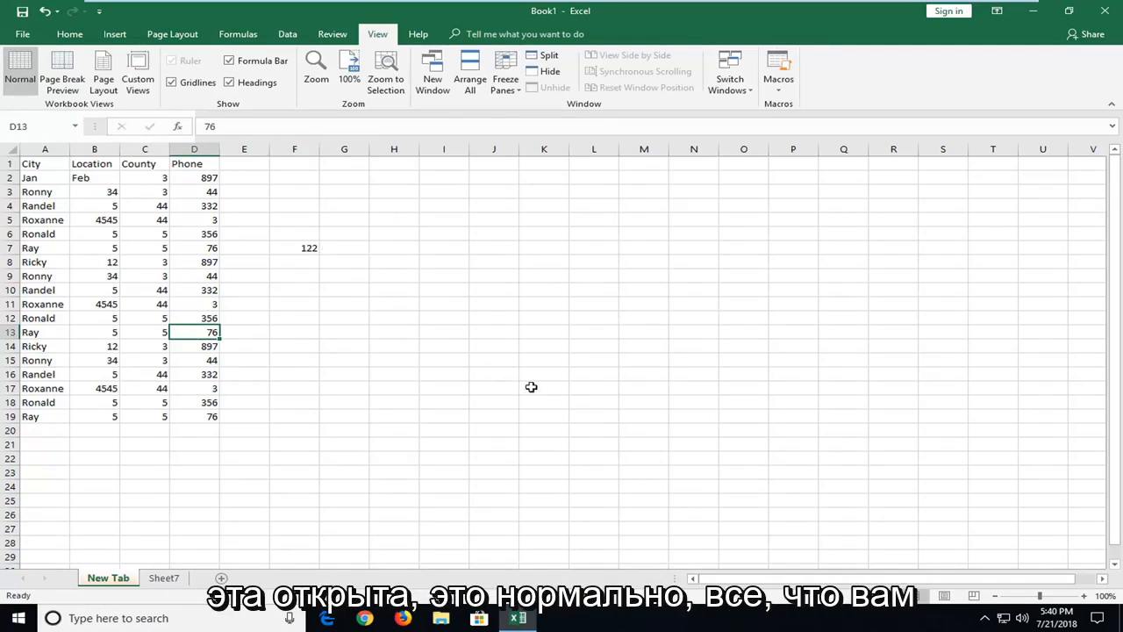
{"action": "right_click", "coordinate": [518, 618]}
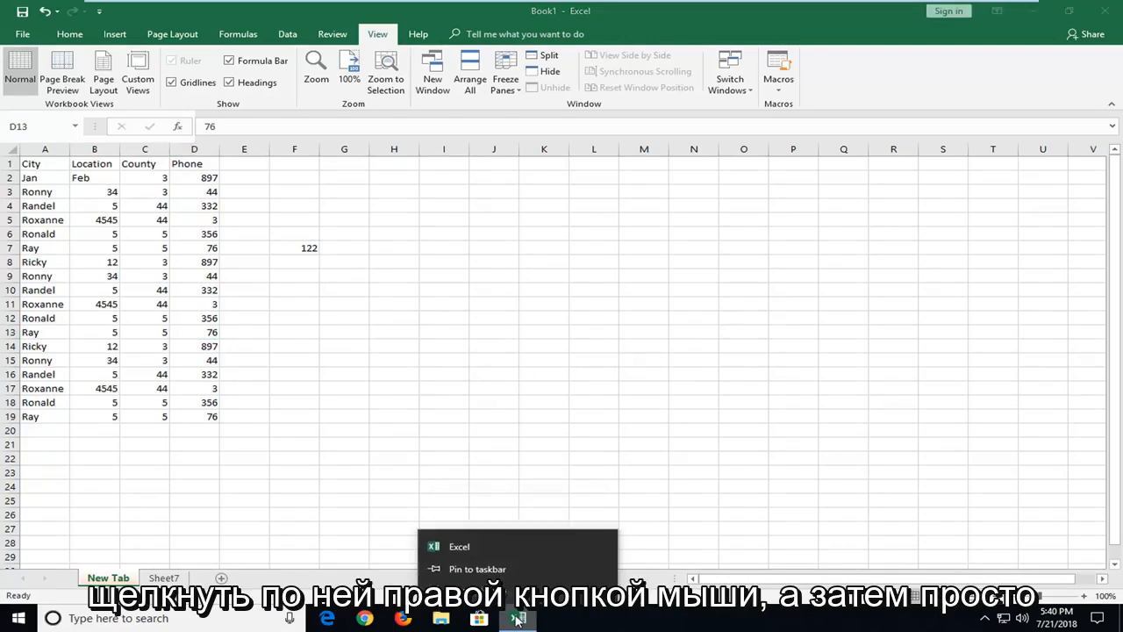
Step: Launch a second Excel instance and start a new blank workbook, Book6
{"action": "left_click", "coordinate": [459, 542]}
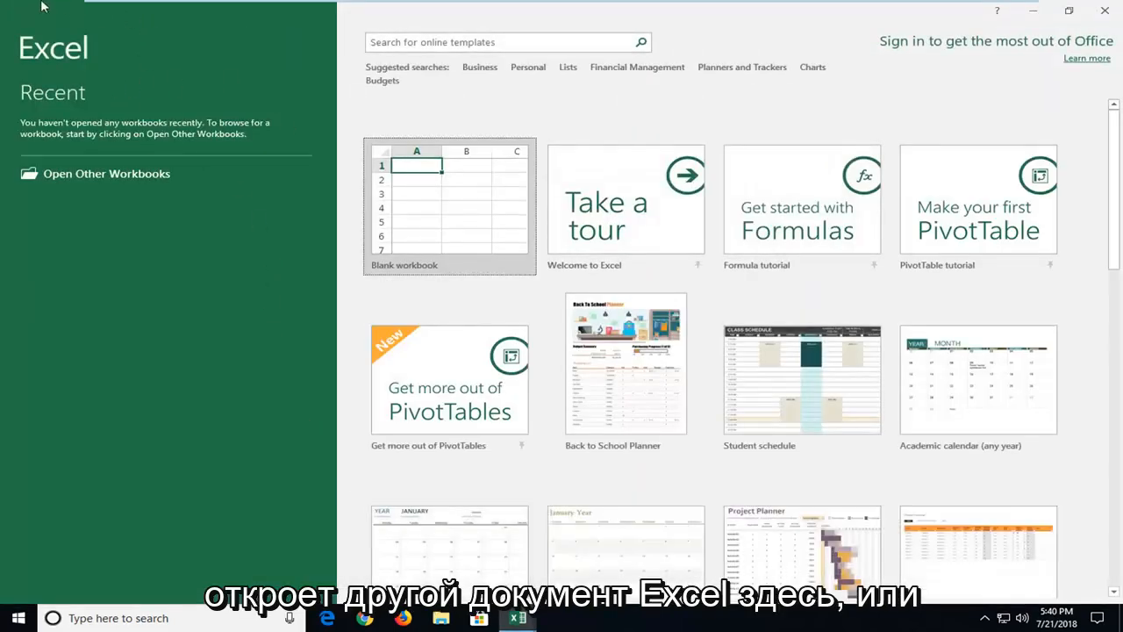
{"action": "left_click_drag", "start_coordinate": [39, 16], "coordinate": [474, 2]}
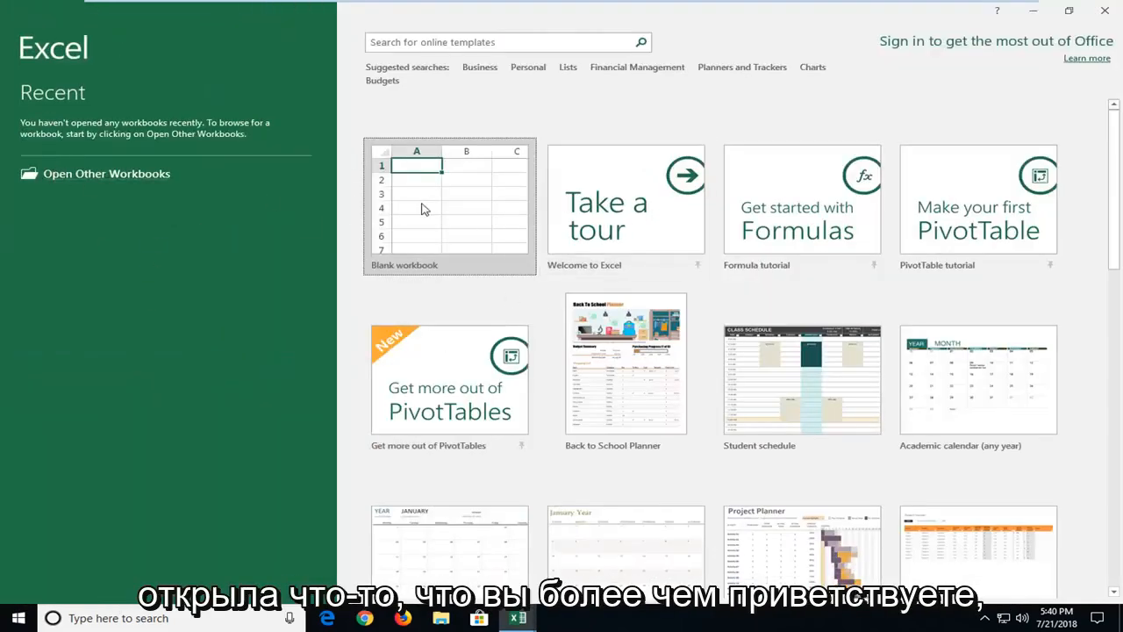
{"action": "left_click", "coordinate": [426, 209]}
Step: Snap Book6 to the right half and Book1 to the left half, then activate each window
{"action": "mouse_move", "coordinate": [537, 13]}
{"action": "left_mouse_down"}
{"action": "mouse_move", "coordinate": [844, 198]}
{"action": "mouse_move", "coordinate": [1121, 263]}
{"action": "left_mouse_up"}
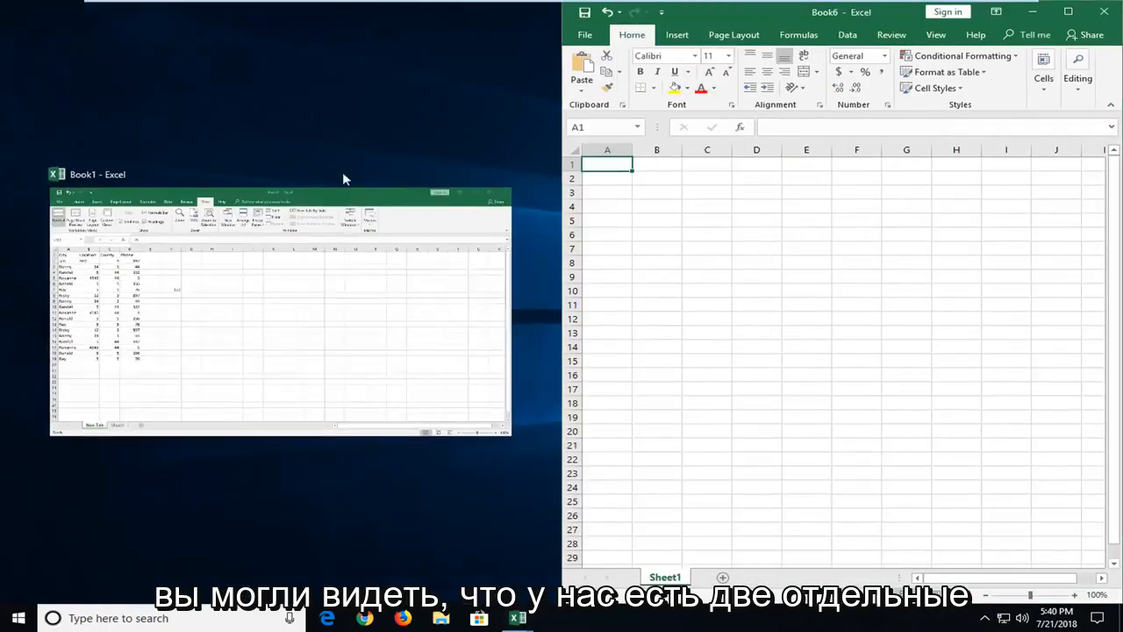
{"action": "left_click", "coordinate": [343, 171]}
{"action": "left_click", "coordinate": [344, 374]}
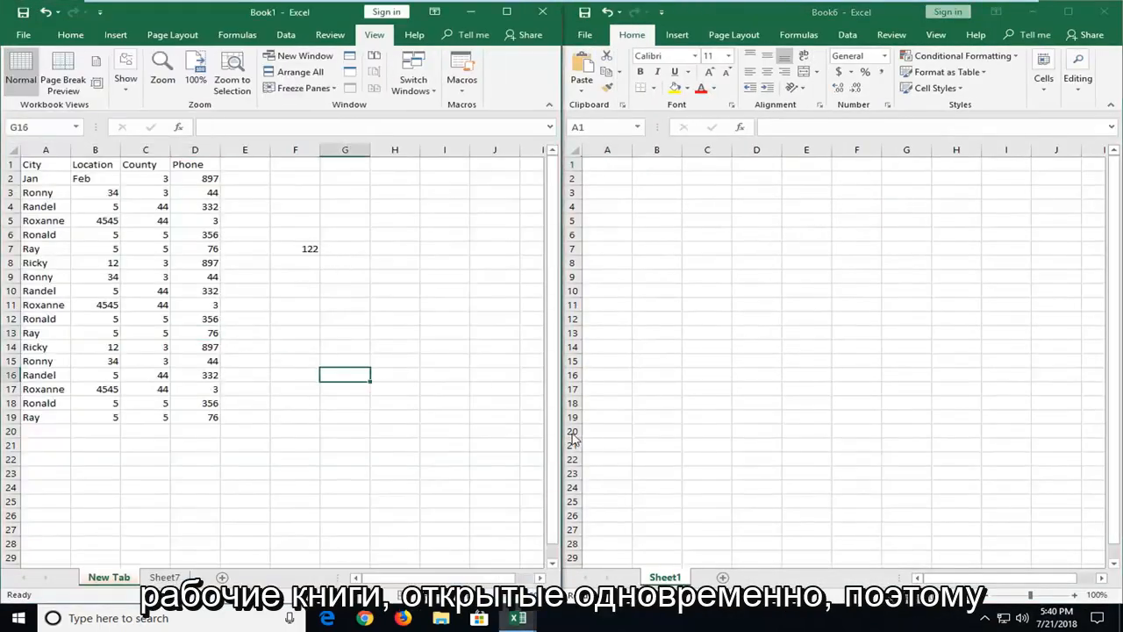
{"action": "left_click", "coordinate": [772, 367]}
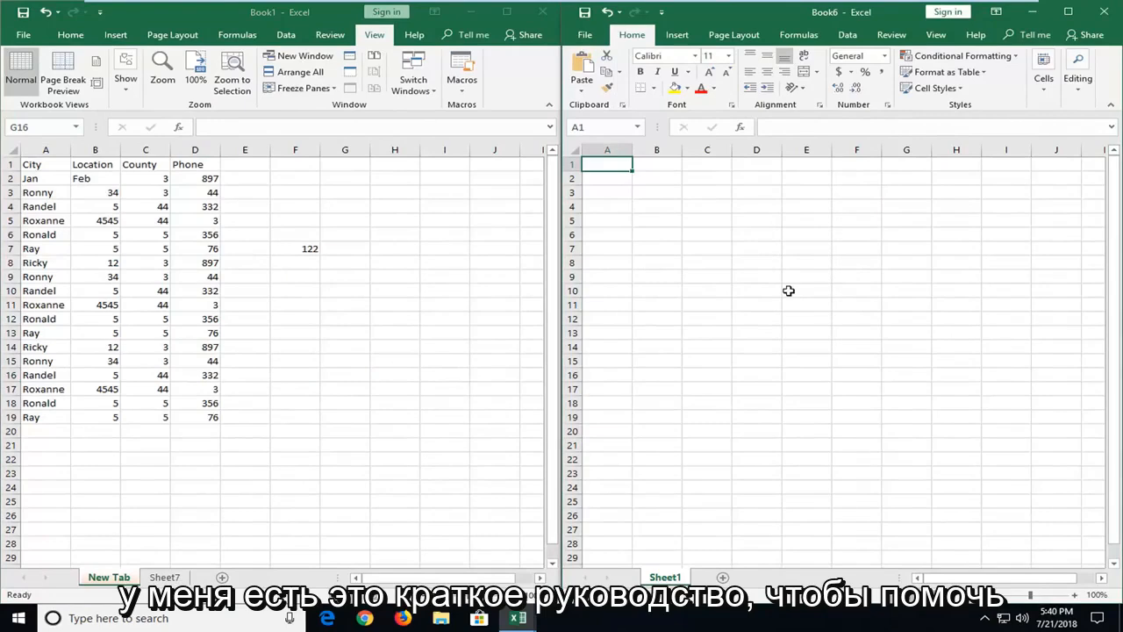